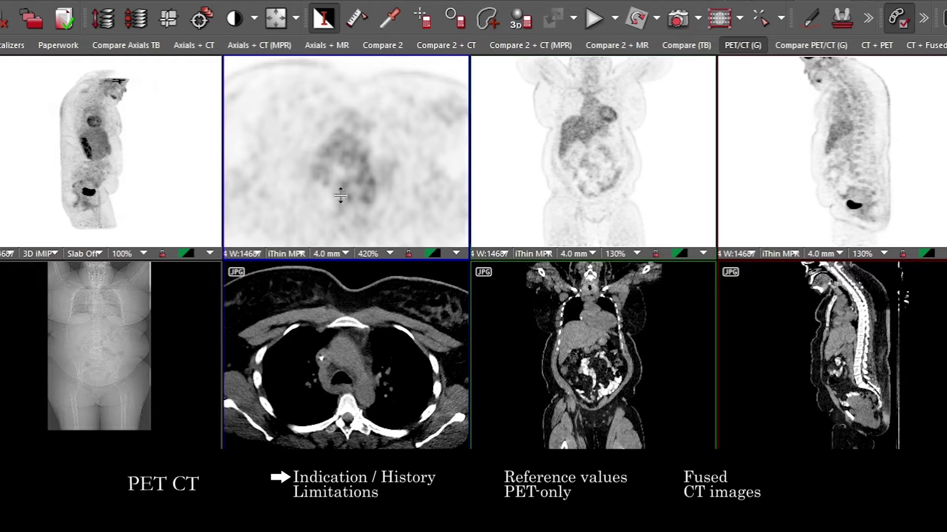
Rotate the PET MIP and zoom the axial PET view out to about 225%
left_click_drag(34, 102, 143, 132)
scroll(400, 148, "down", 3)
scroll(400, 168, "down", 4)
scroll(365, 161, "down", 2)
scroll(364, 161, "down", 1)
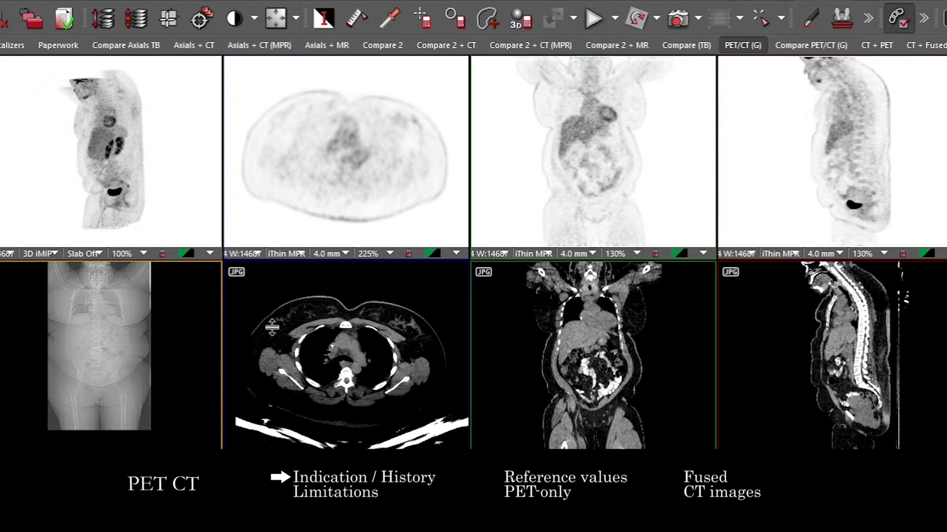
Rotate the top-left PET MIP to a frontal projection of the body
scroll(355, 173, "down", 2)
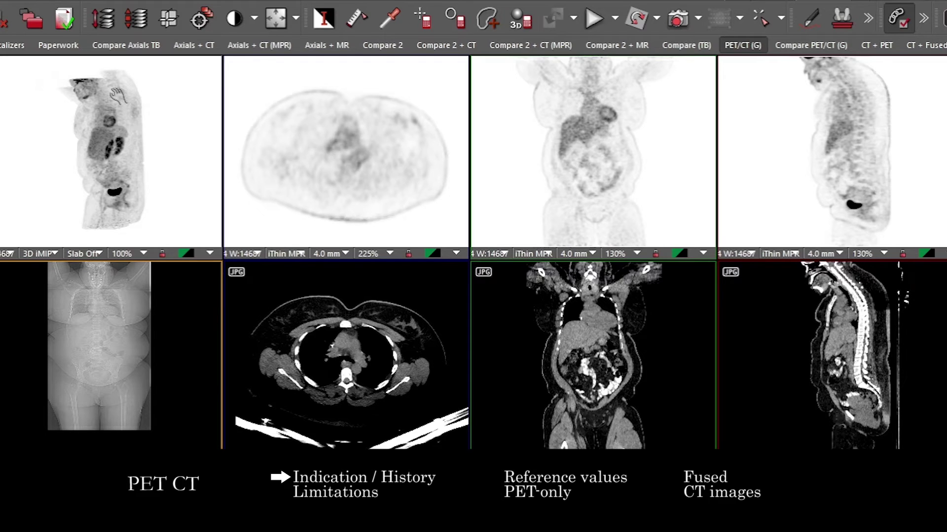
left_click_drag(166, 111, 124, 121)
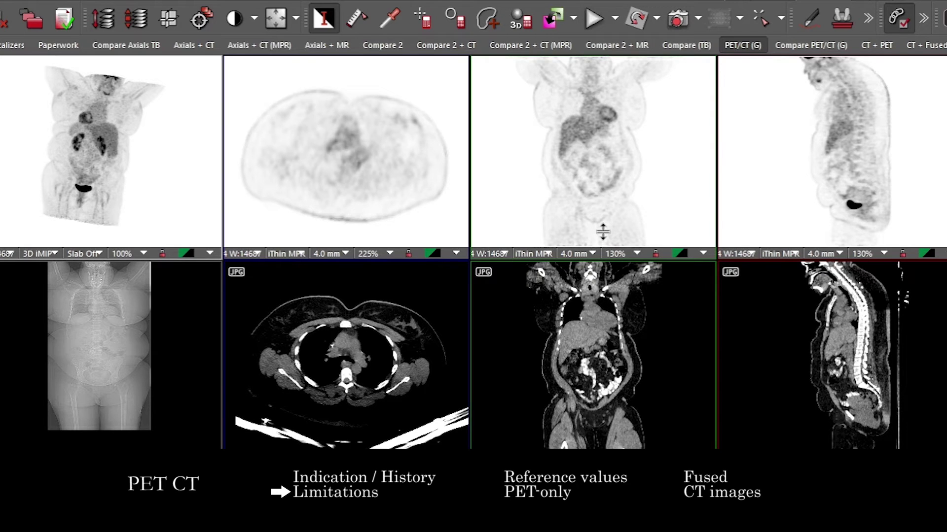
Page the coronal PET/CT slices back and forth, then the axial slices up to the head
left_click_drag(617, 103, 606, 151)
mouse_move(602, 171)
left_mouse_down()
mouse_move(600, 182)
mouse_move(601, 168)
left_mouse_up()
left_click_drag(369, 99, 384, 127)
left_click(167, 103)
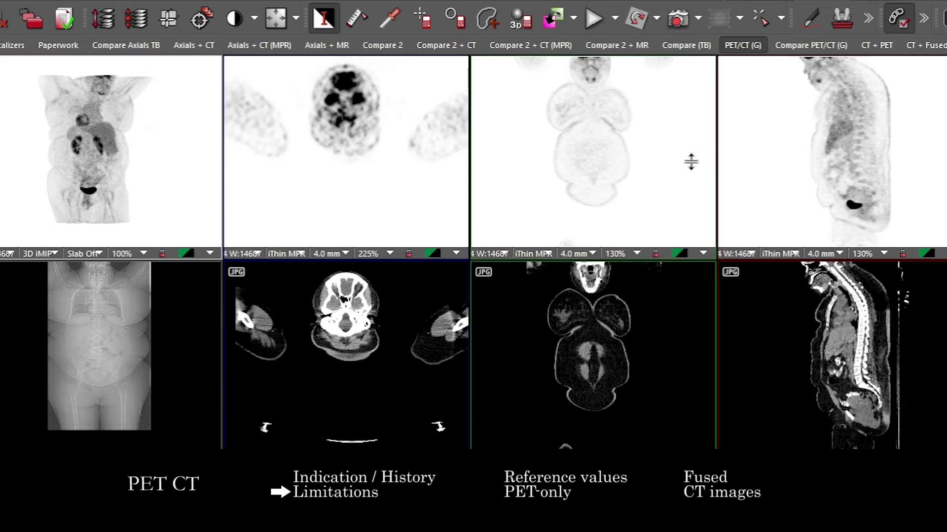
Page the axial PET/CT slices down to liver level, rotating the MIP slightly
scroll(602, 158, "down", 5)
scroll(309, 113, "down", 10)
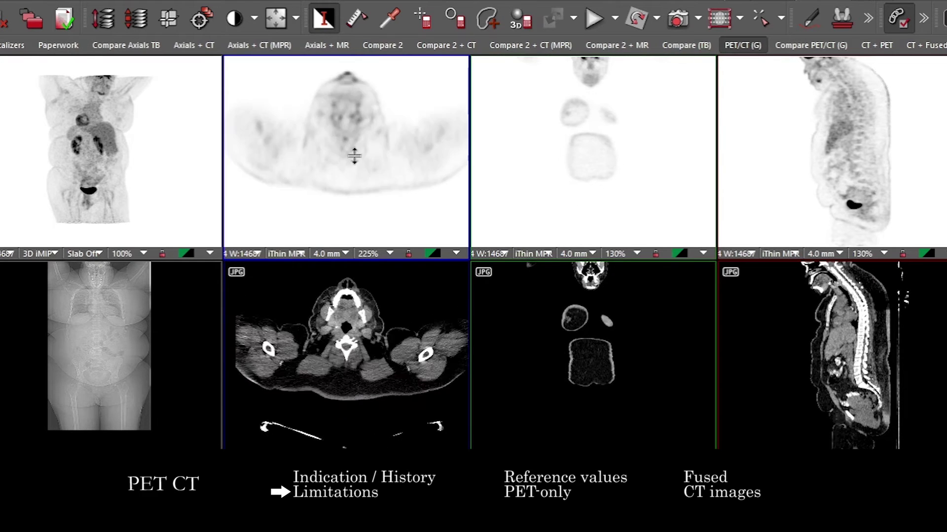
scroll(342, 143, "down", 10)
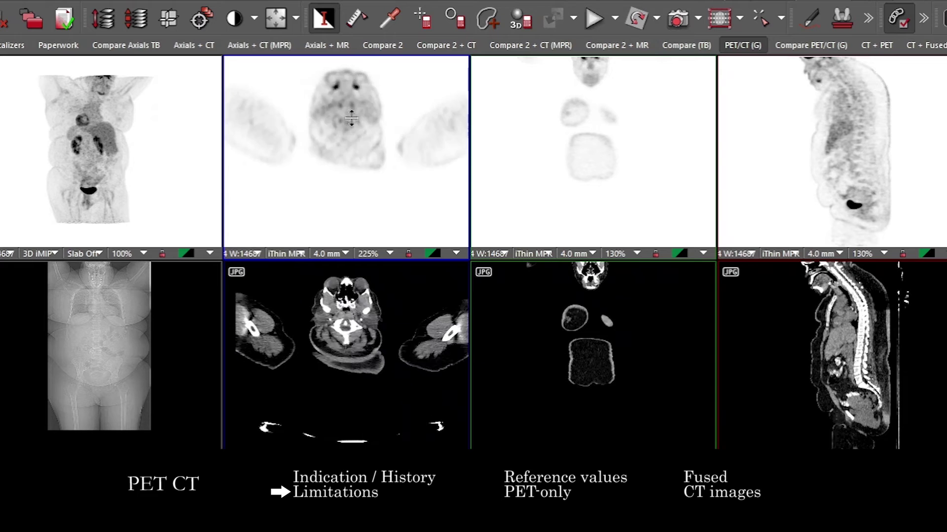
scroll(358, 169, "down", 10)
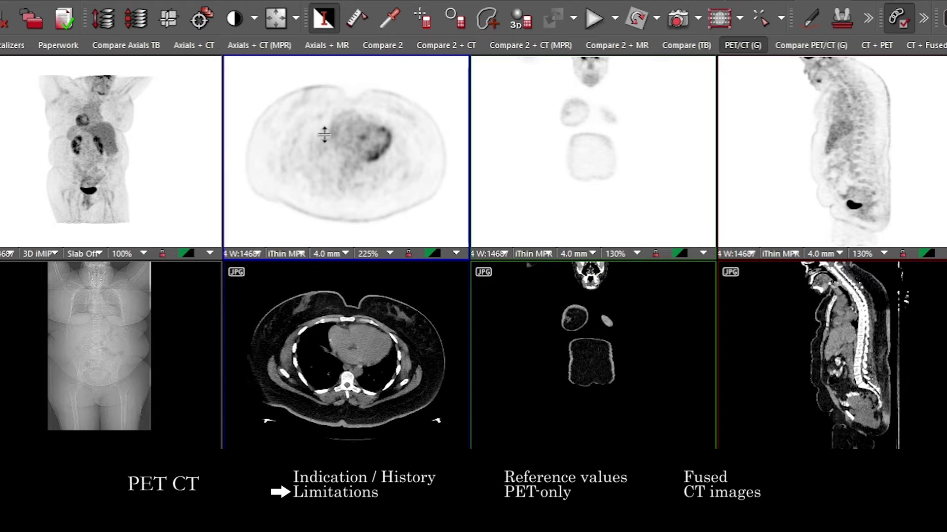
mouse_move(191, 156)
left_mouse_down()
mouse_move(174, 162)
mouse_move(192, 144)
left_mouse_up()
left_click_drag(391, 143, 488, 200)
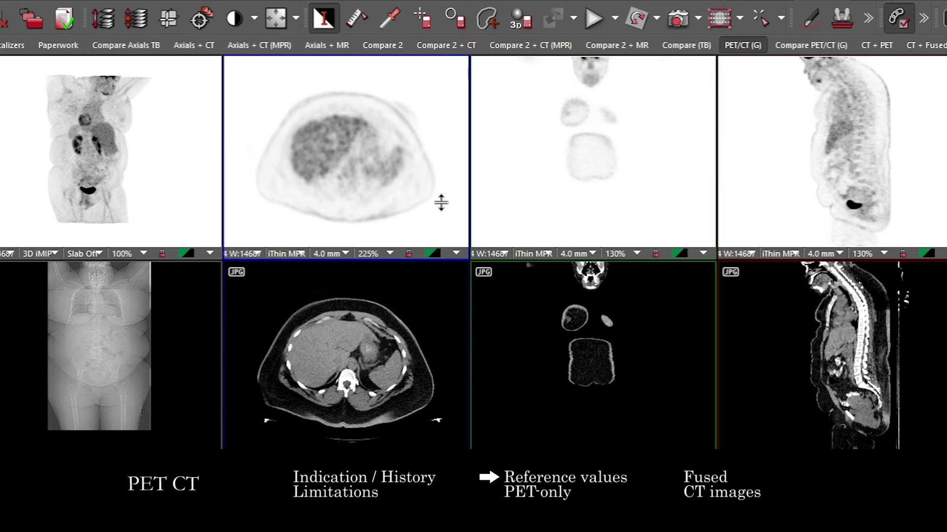
Place a spherical 3D ROI on the axial PET liver slice (67.9 cm³, mean 6353.85 Bq/ml)
left_click_drag(115, 136, 197, 137)
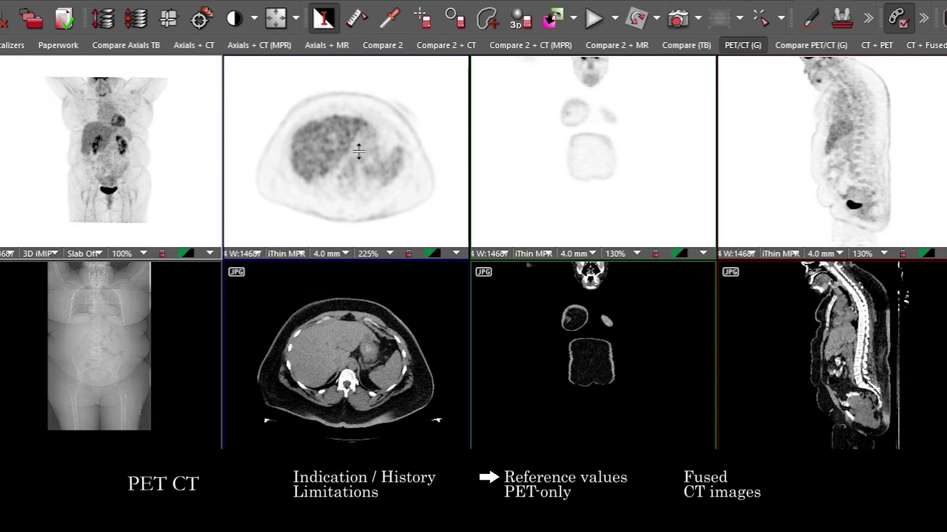
scroll(347, 151, "down", 5)
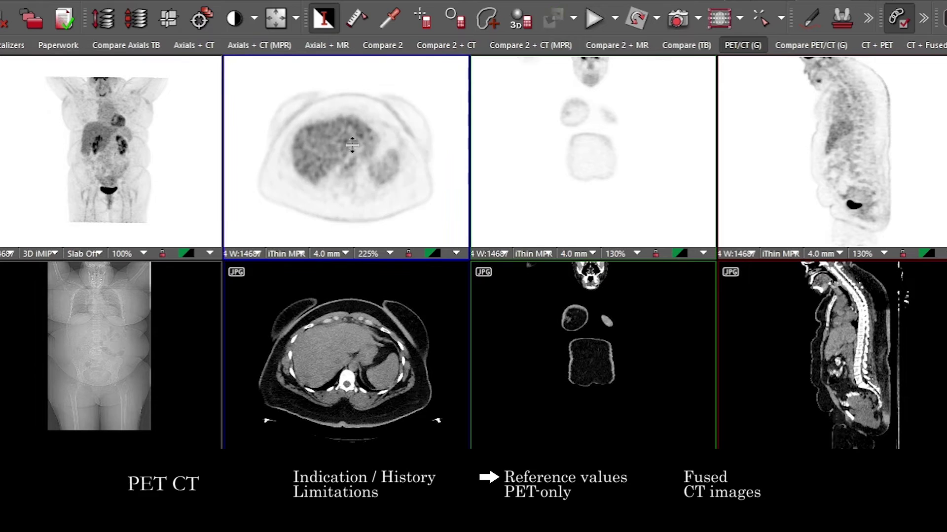
scroll(318, 143, "down", 6)
key("r")
left_click(314, 140)
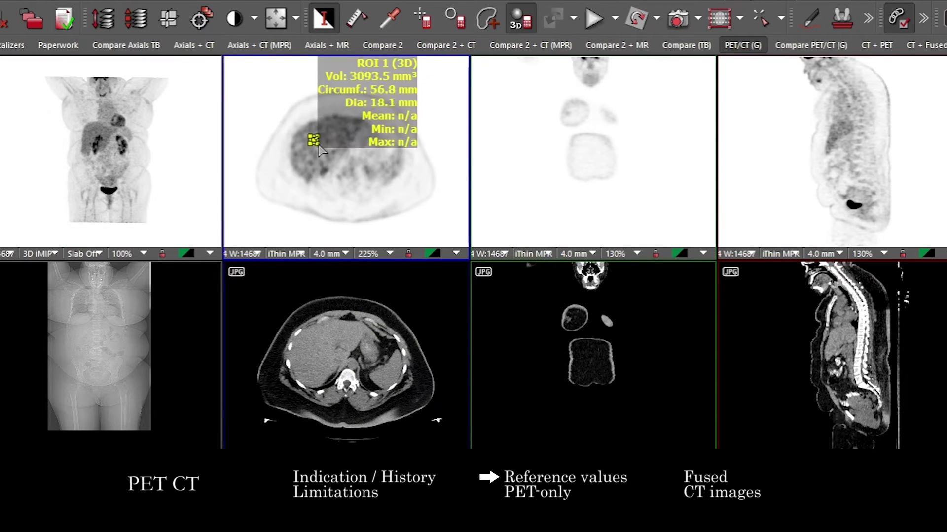
Dismiss the ROI's options unchanged and page the axial views up to the shoulders
right_click(388, 137)
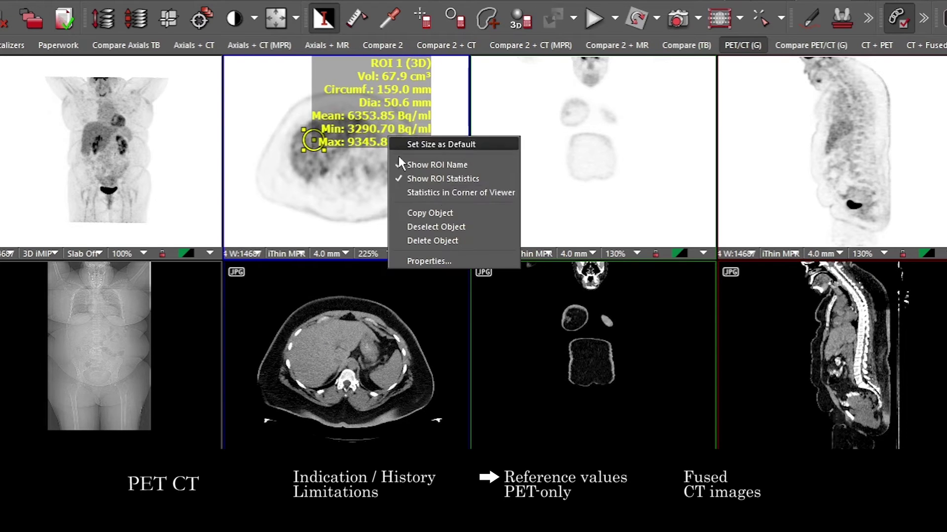
left_click(382, 119)
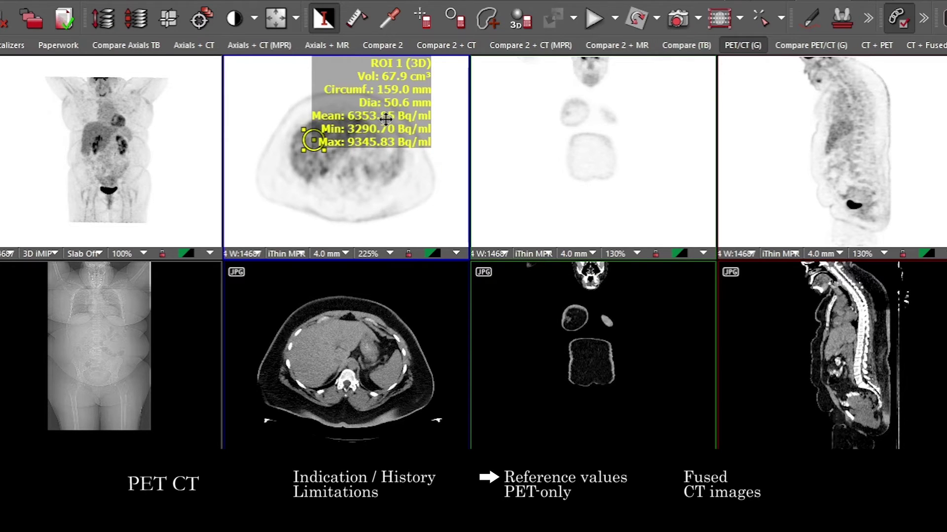
scroll(386, 119, "up", 15)
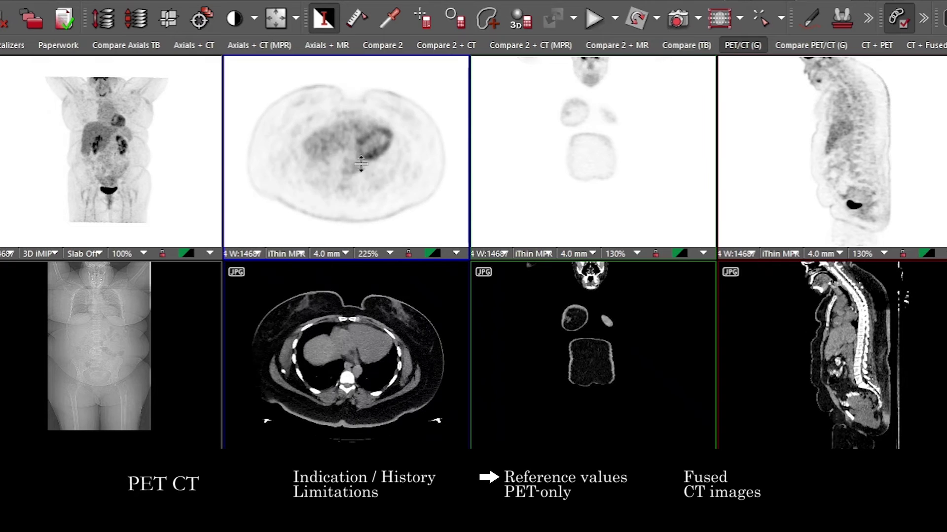
scroll(372, 126, "up", 10)
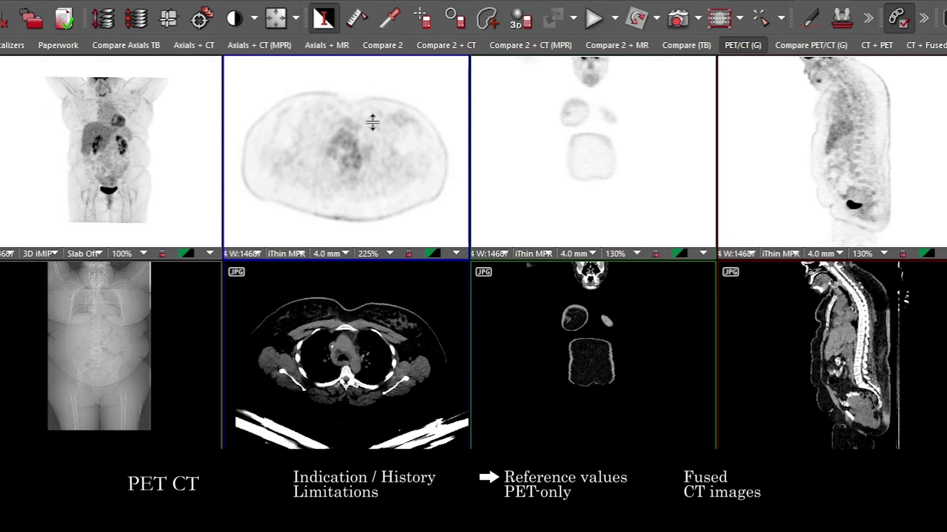
Sync coronal and sagittal views to a chest point, then place and delete an 18.0 cm³ ROI
left_click(346, 143)
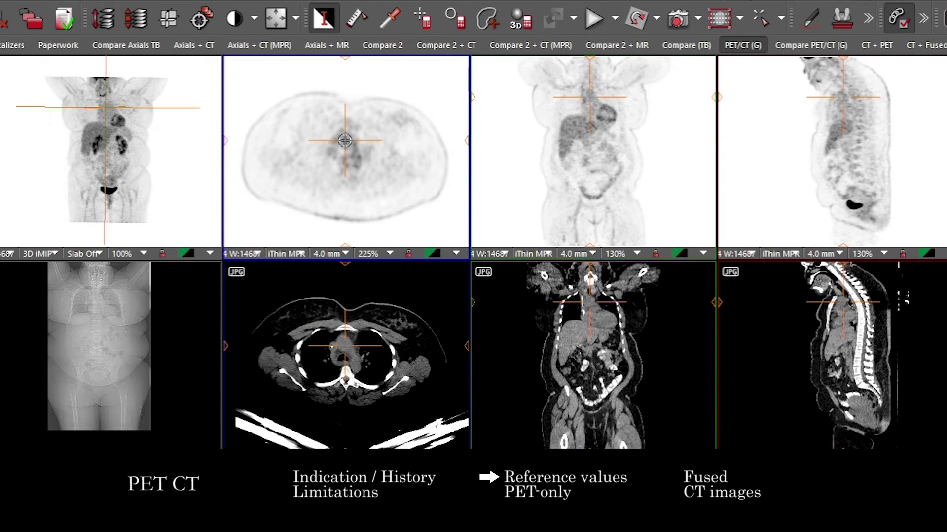
left_click(343, 144)
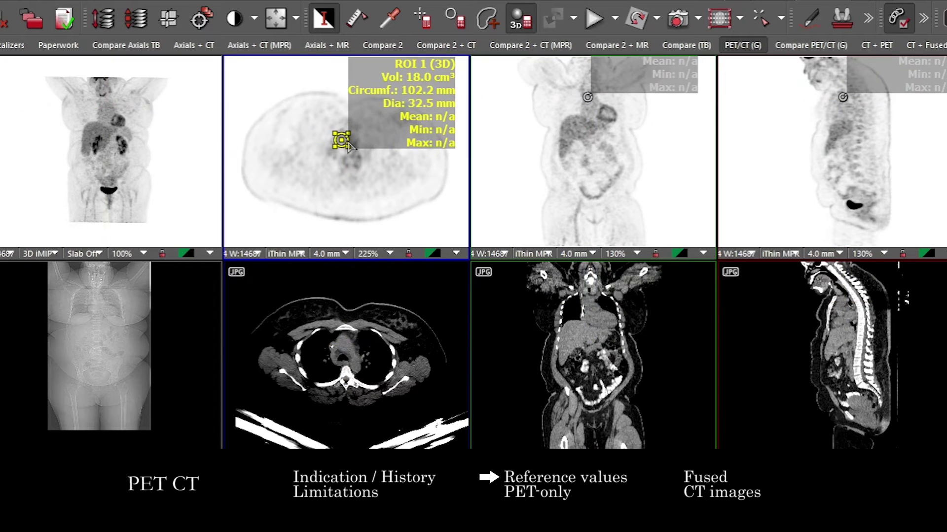
right_click(383, 122)
left_click(449, 228)
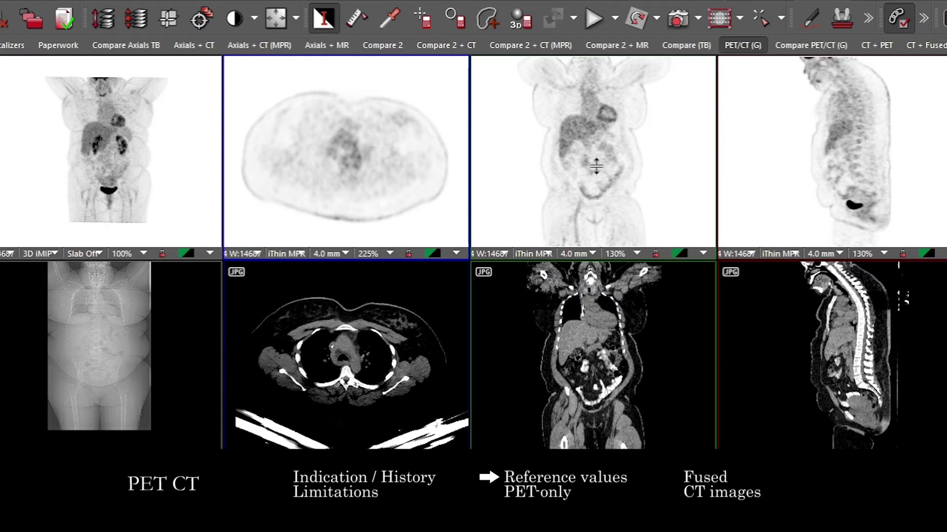
Maximize the PET MIP, restore the layout, and page axial slices up to the head and neck
double_click(165, 135)
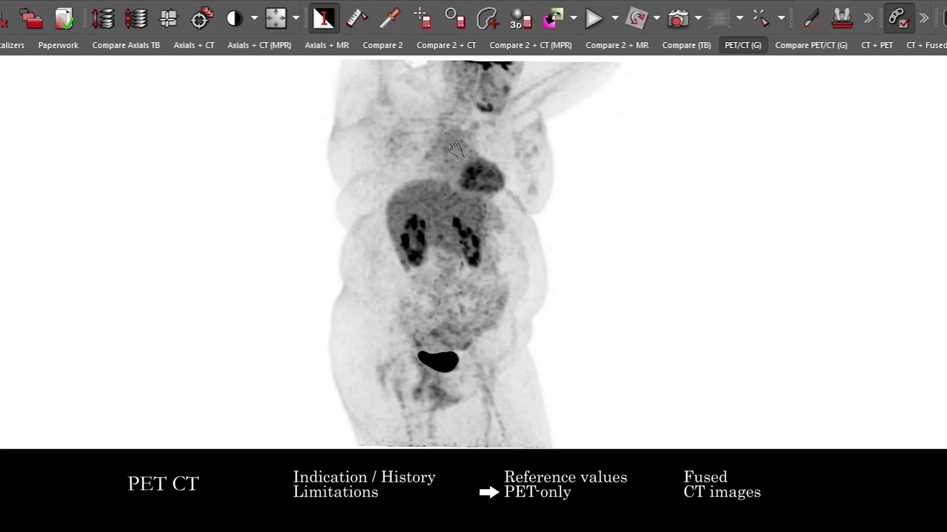
double_click(483, 189)
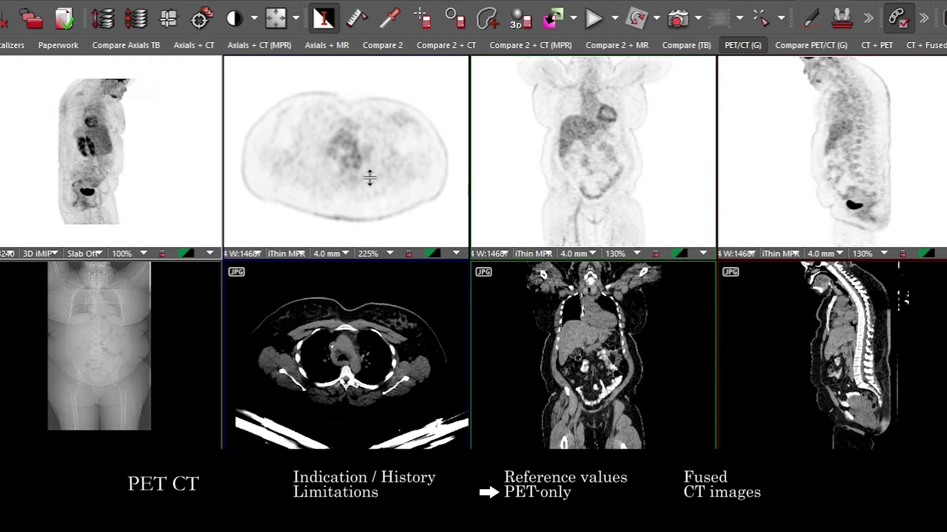
left_click_drag(370, 177, 409, 170)
Enlarge and zoom into the rotating coronal PET MIP, then restore the eight-view layout
left_click(641, 143)
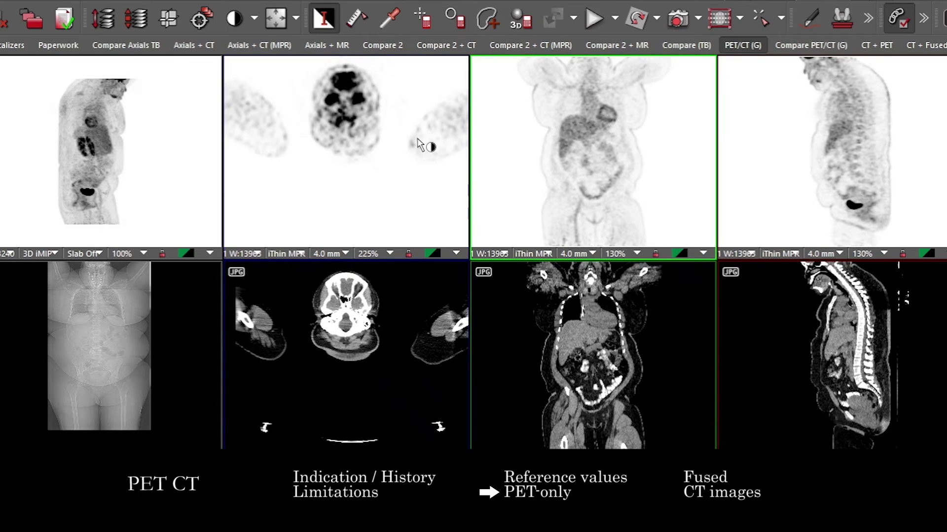
double_click(542, 151)
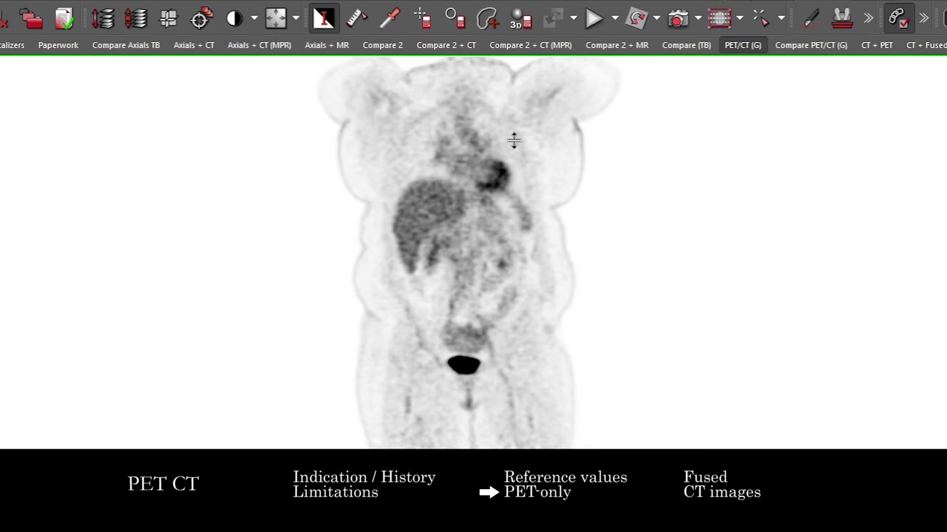
left_click_drag(544, 94, 552, 143)
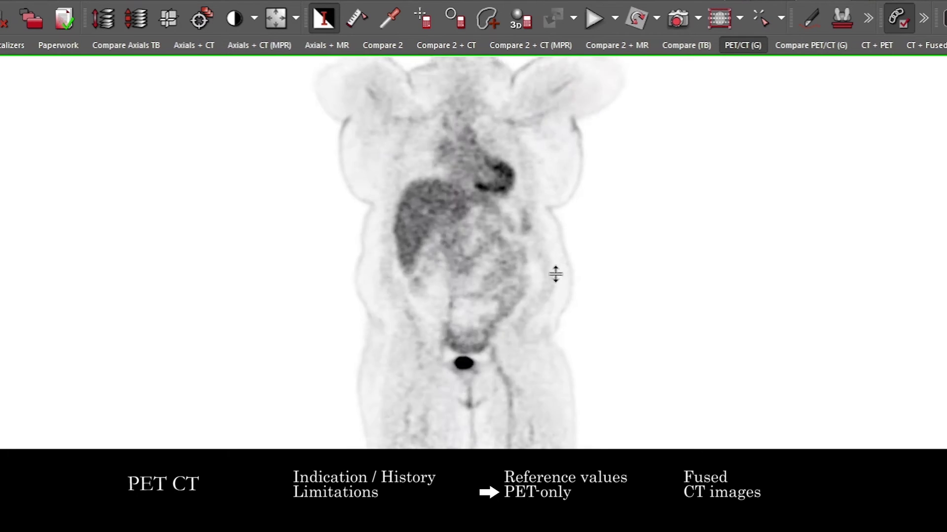
double_click(533, 301)
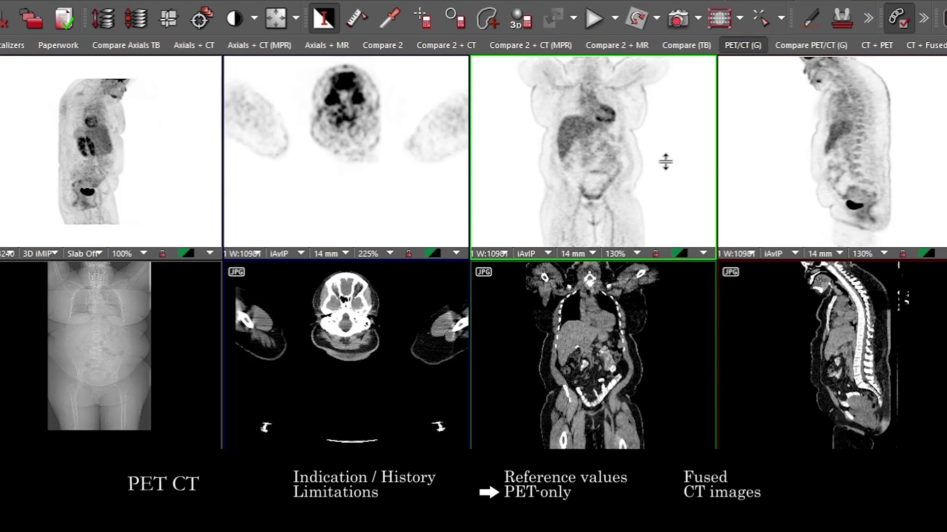
Page the maximized axial PET to the thorax, then page coronal and axial slices to the pelvis
double_click(347, 143)
left_click_drag(395, 177, 648, 317)
double_click(648, 317)
left_click_drag(593, 170, 604, 225)
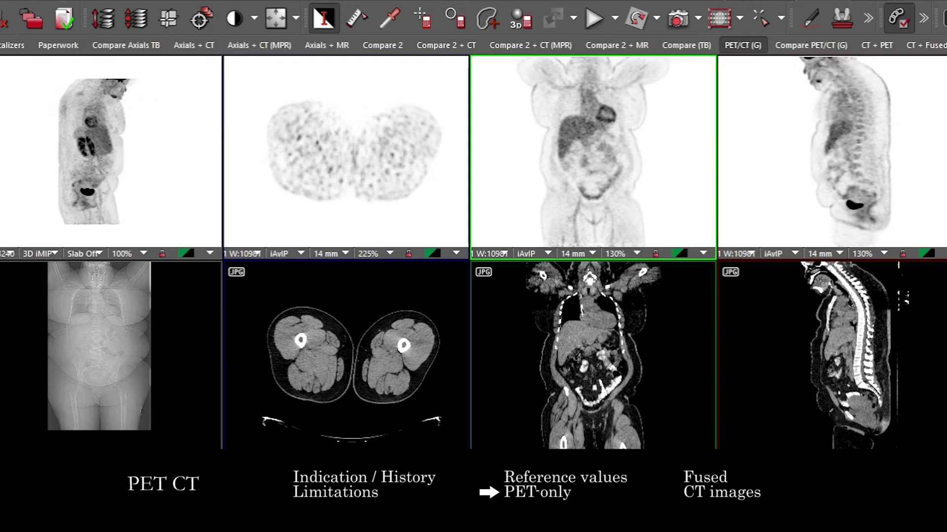
left_click_drag(367, 232, 350, 82)
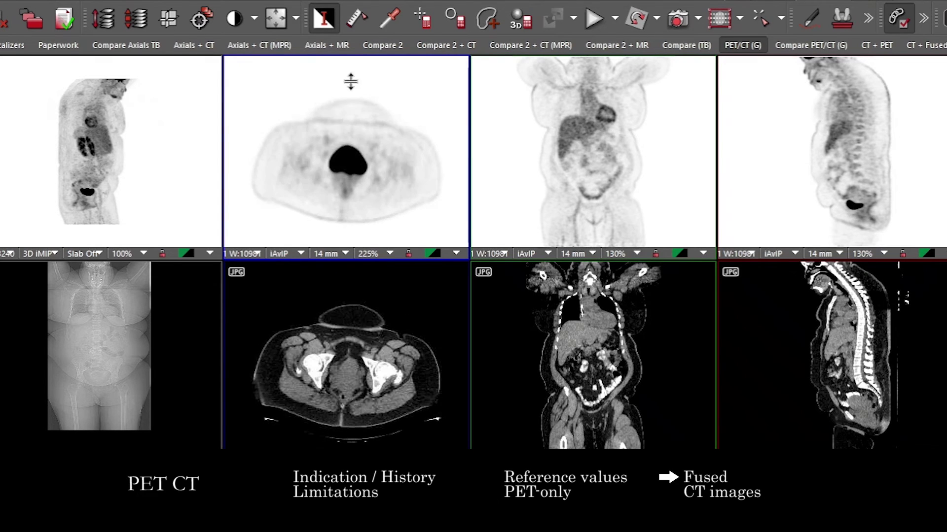
Page the fused coronal series from anterior back to kidneys, then the axial slices up to the head
left_click(318, 160)
left_click_drag(318, 159, 353, 99)
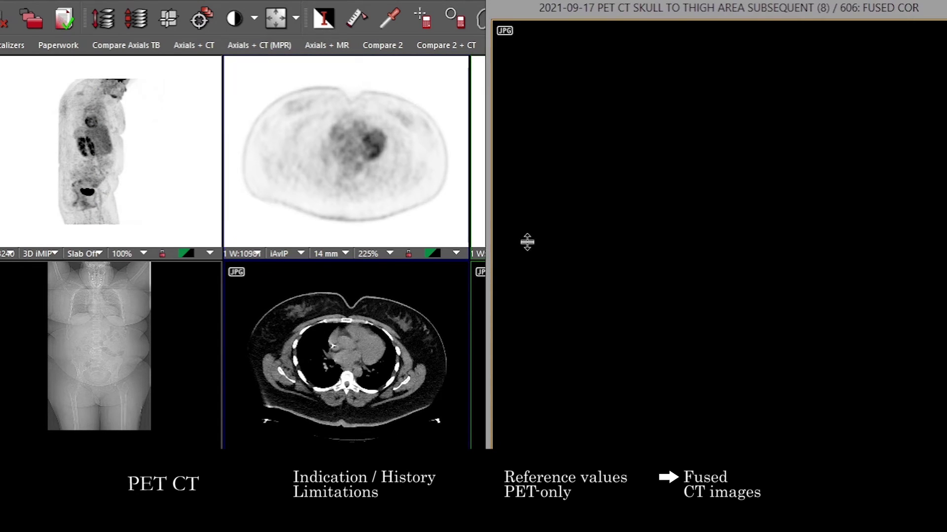
left_click_drag(640, 372, 697, 315)
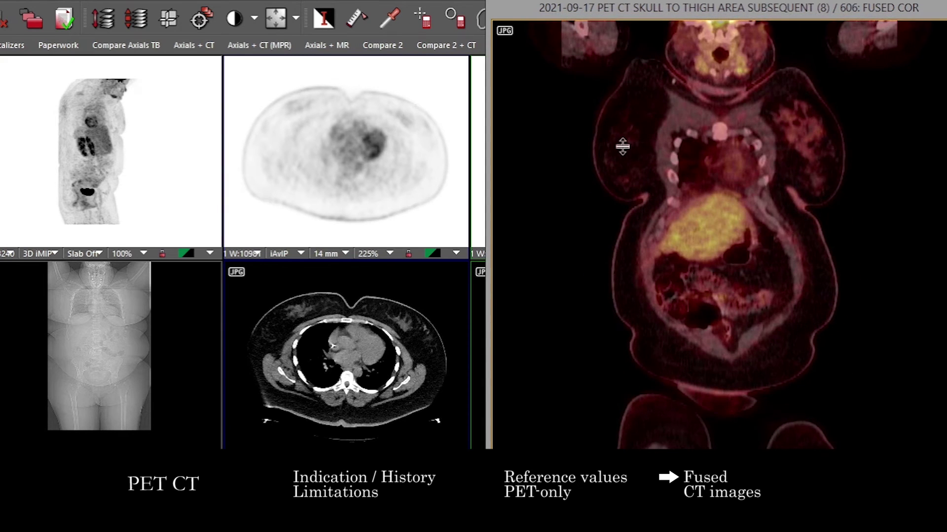
left_click_drag(824, 165, 702, 94)
mouse_move(365, 113)
left_mouse_down()
mouse_move(358, 96)
mouse_move(371, 103)
left_mouse_up()
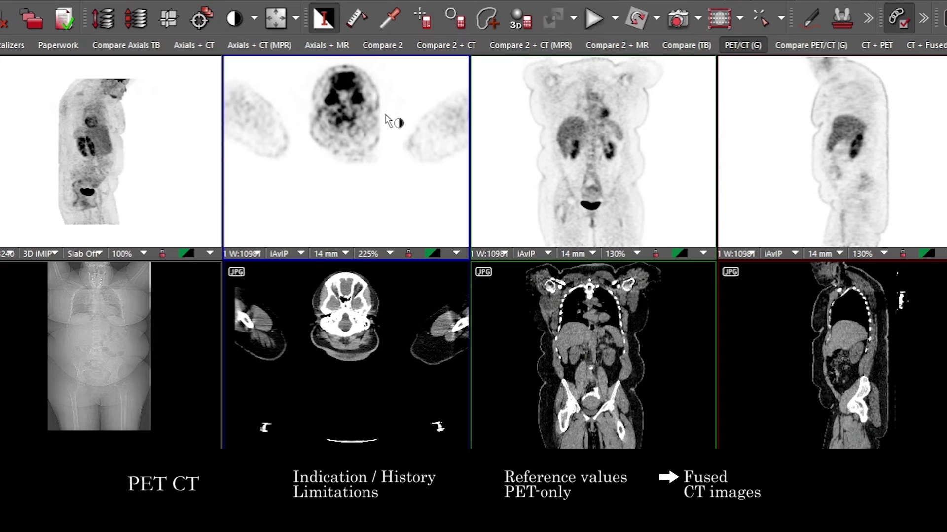
Page the axial PET slices down from the neck to heart level
left_click_drag(348, 118, 349, 131)
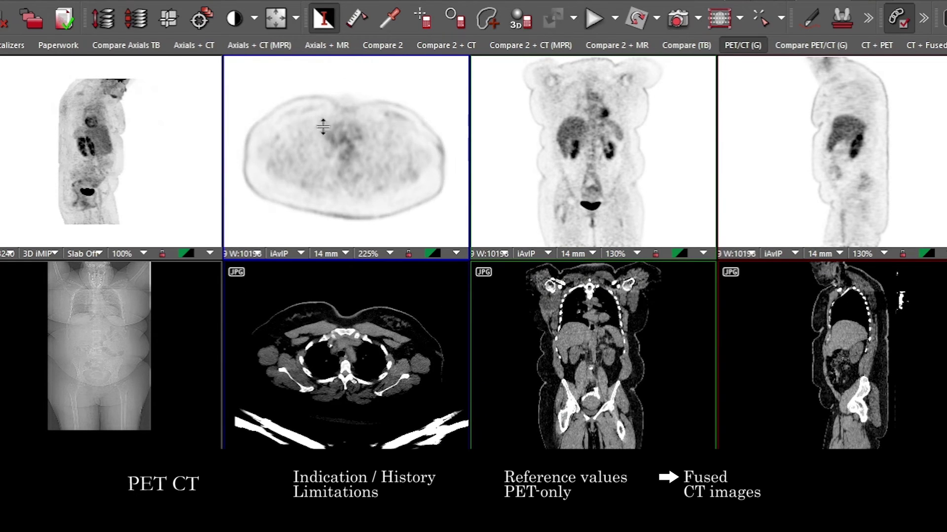
mouse_move(379, 169)
left_mouse_down()
mouse_move(387, 162)
mouse_move(388, 174)
left_mouse_up()
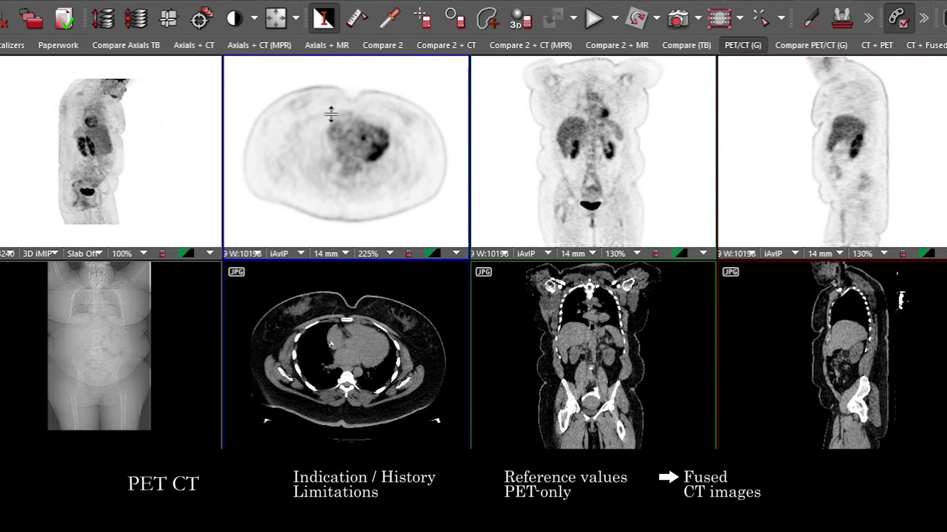
scroll(336, 112, "down", 10)
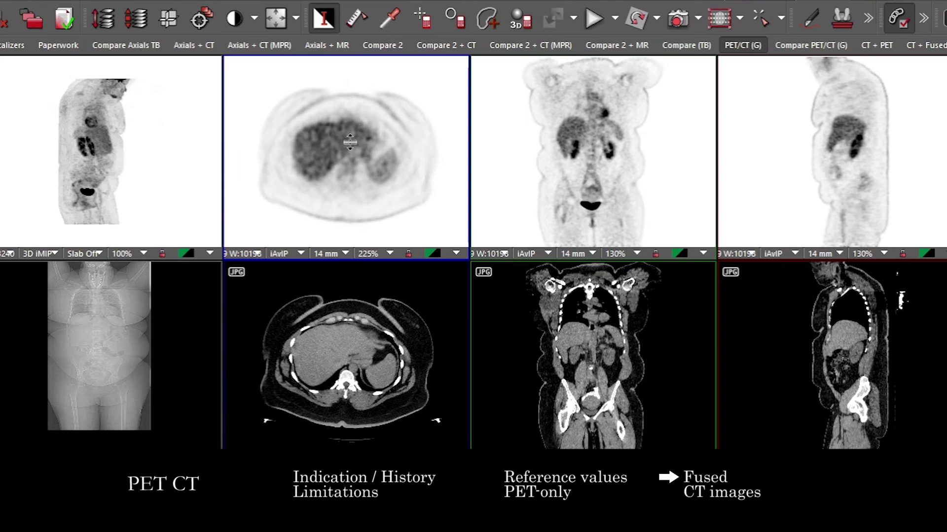
scroll(358, 120, "up", 10)
scroll(665, 153, "down", 8)
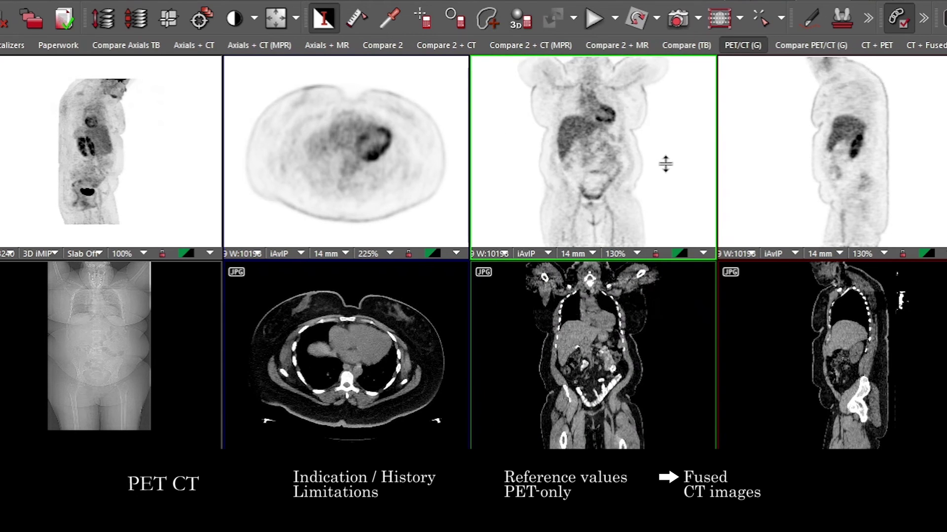
Maximize the coronal PET view, scroll through its slices, then restore the eight-view layout
double_click(664, 158)
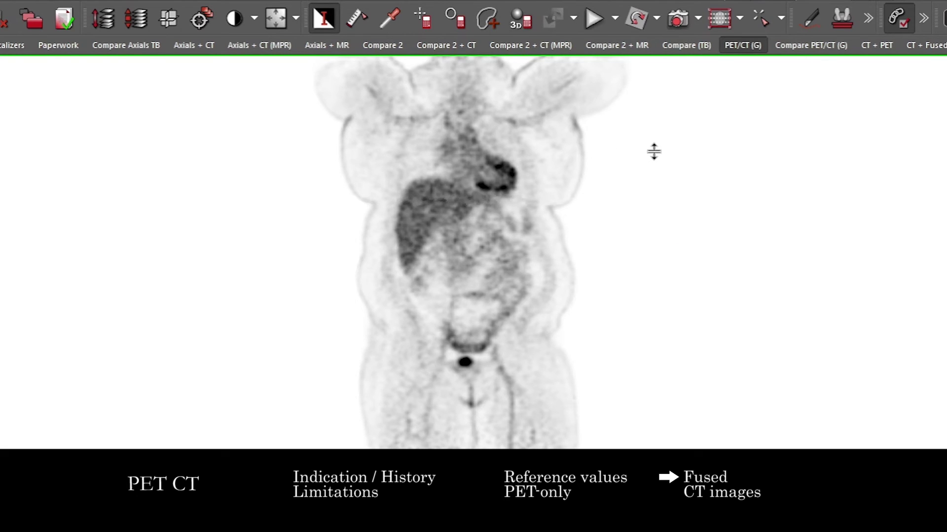
scroll(513, 239, "down", 10)
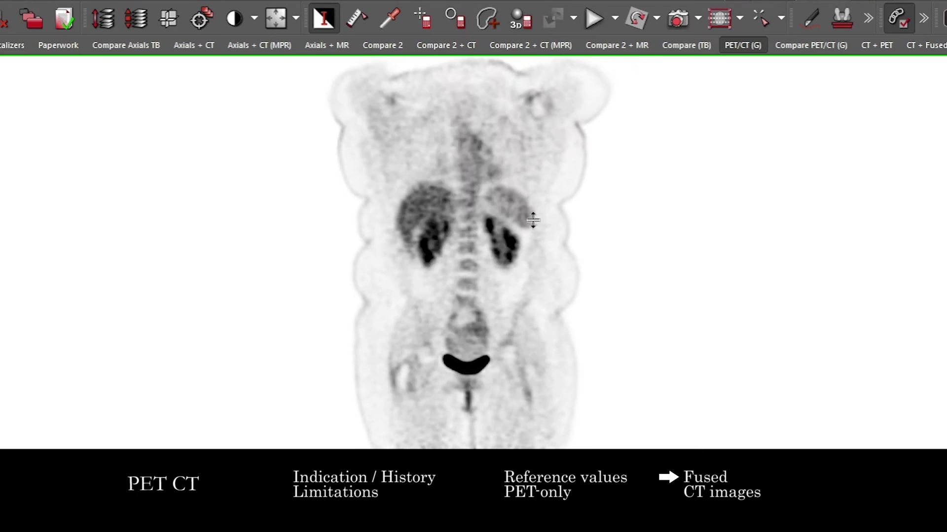
scroll(451, 320, "down", 4)
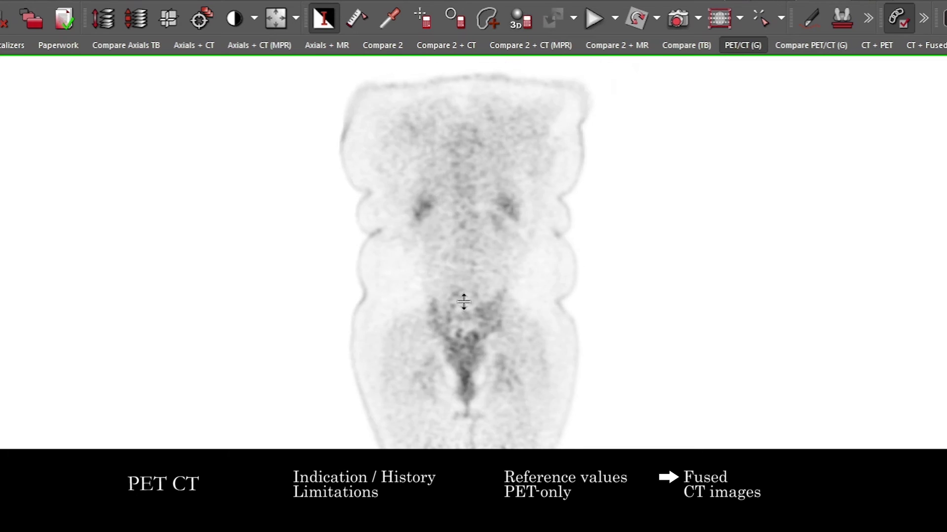
scroll(466, 313, "up", 3)
double_click(463, 315)
Maximize the sagittal PET view, scroll through its slices, then restore the eight-view layout
double_click(864, 194)
scroll(816, 212, "down", 6)
scroll(763, 191, "down", 6)
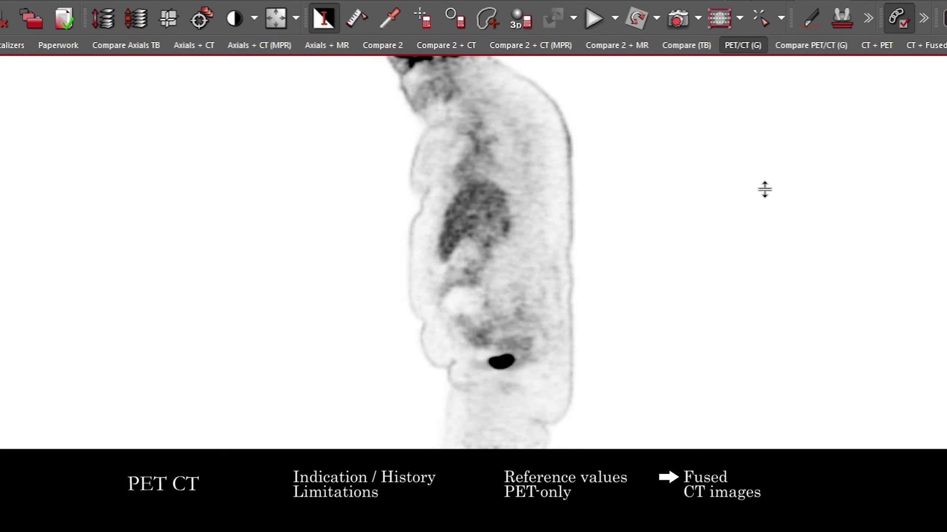
scroll(739, 211, "up", 4)
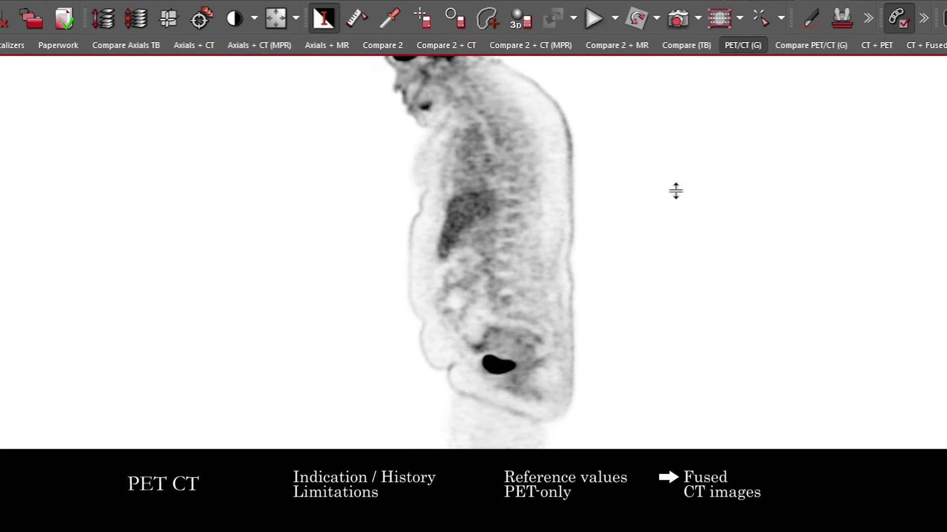
scroll(582, 144, "up", 3)
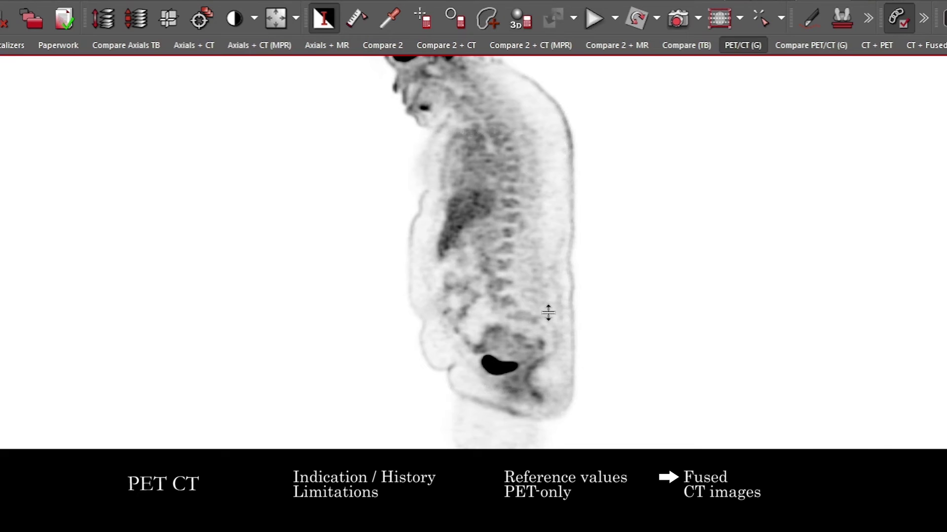
double_click(548, 313)
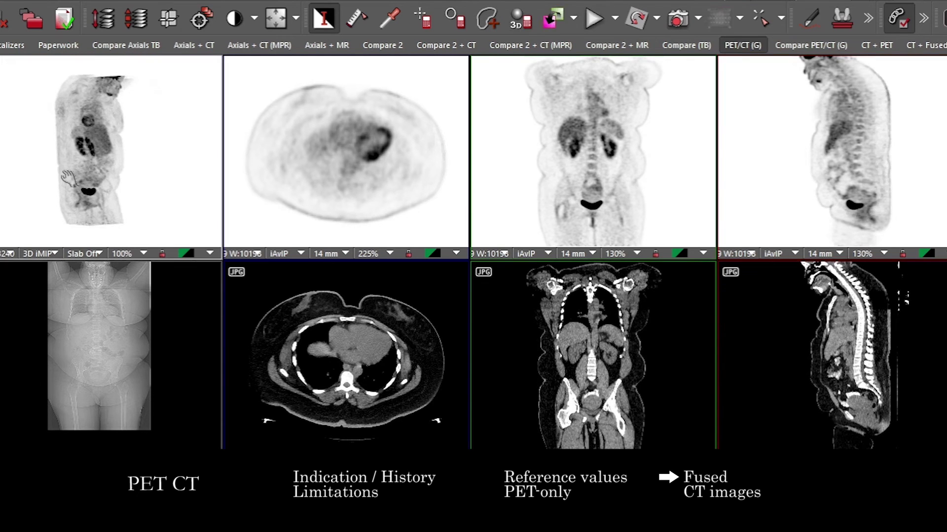
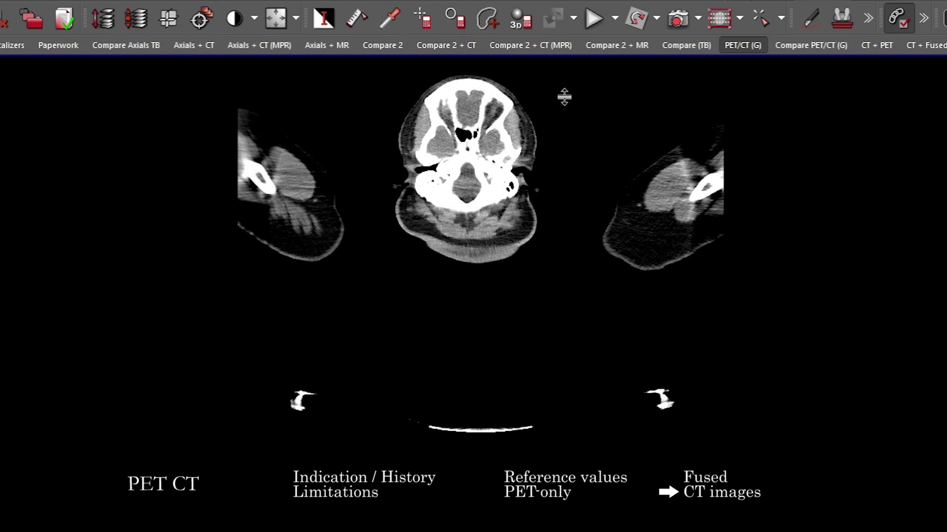
Page the axial CT from skull base to thighs, then back up to the lower chest
left_click_drag(370, 137, 572, 307)
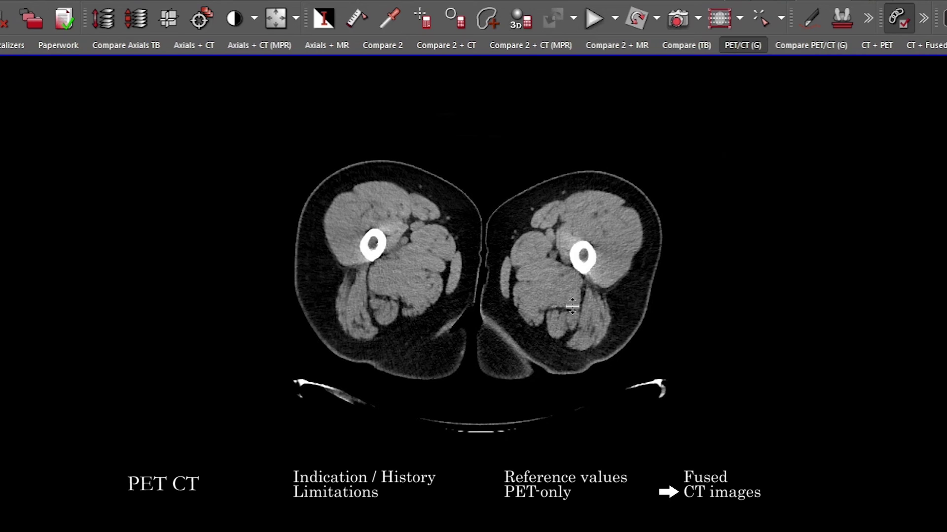
left_click_drag(572, 307, 526, 86)
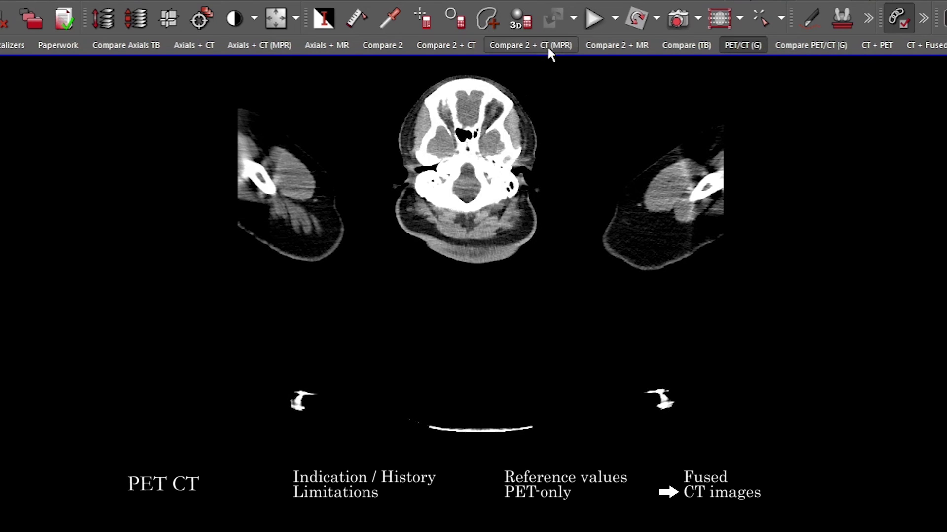
scroll(611, 238, "down", 20)
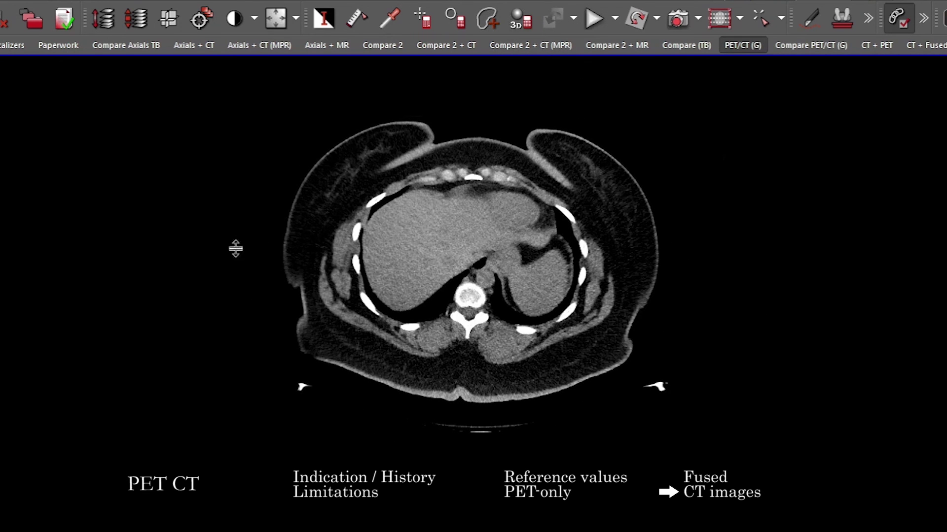
Restore the 8-viewport PET/CT hanging and step through the sagittal slices
double_click(511, 279)
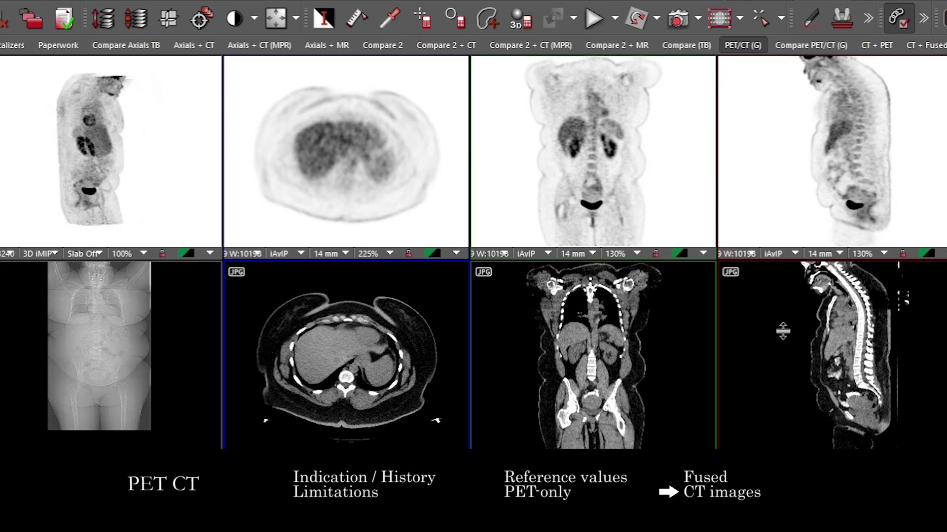
left_click_drag(864, 279, 863, 316)
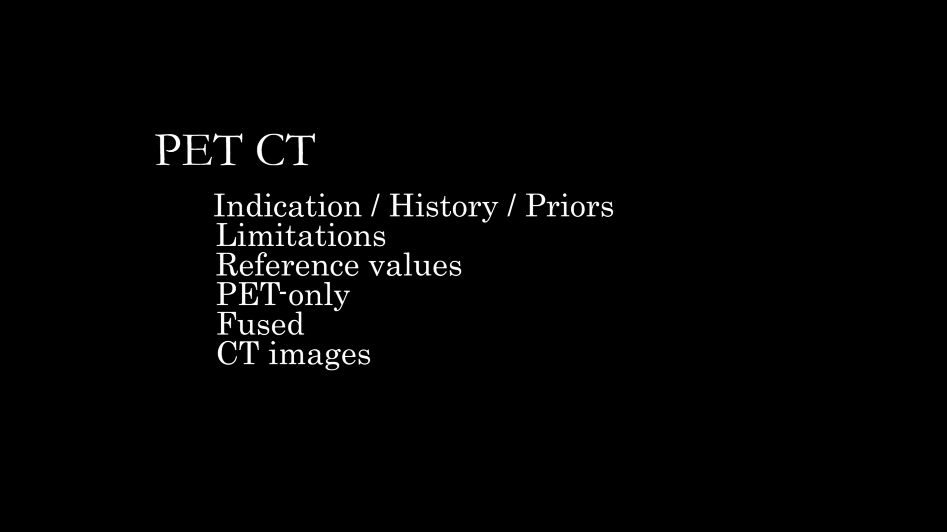